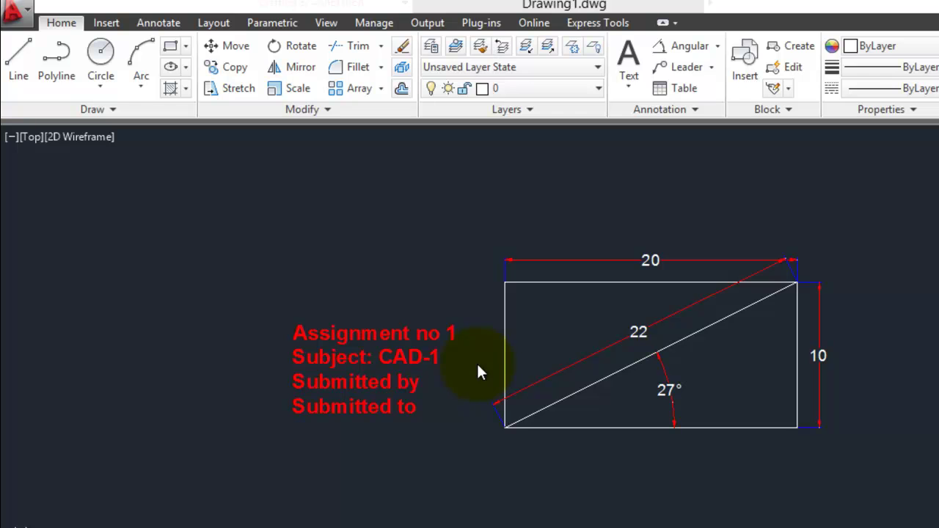
- Start the PLOT command and choose DWG To PDF.pc3 as the printer/plotter
click(481, 338)
click(470, 396)
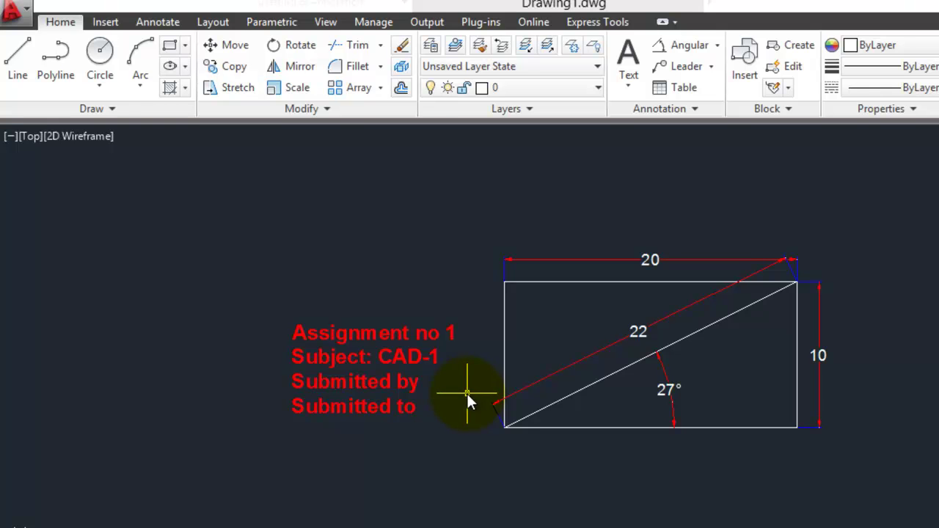
click(510, 193)
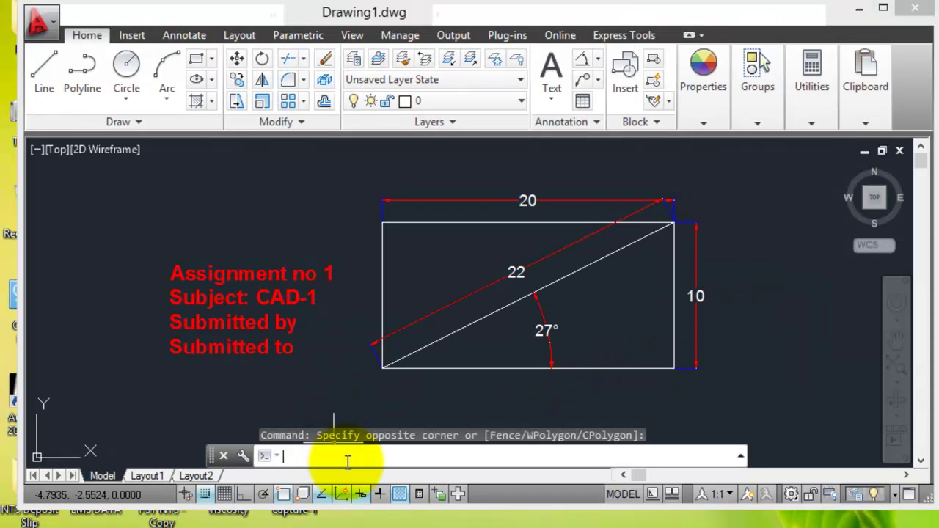
text(pl;o)
key(BackSpace)
key(BackSpace)
text(ot)
key(Return)
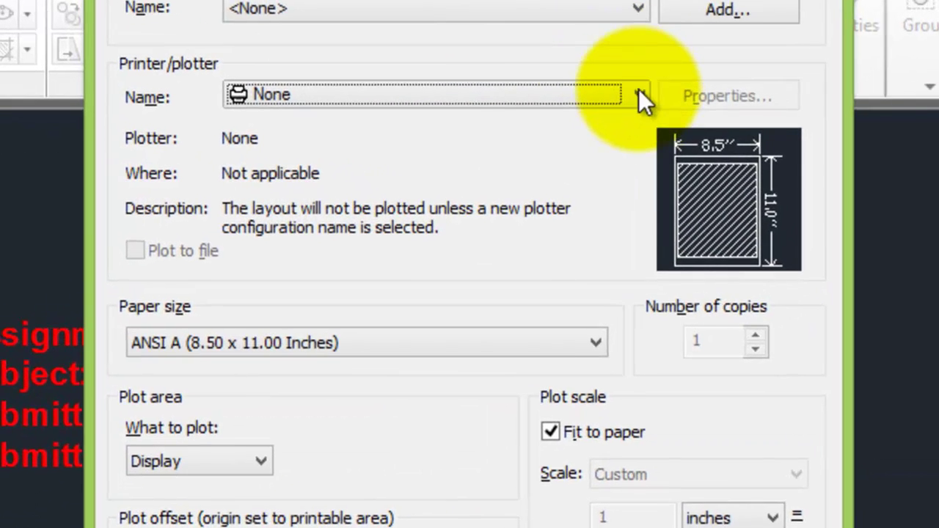
click(581, 129)
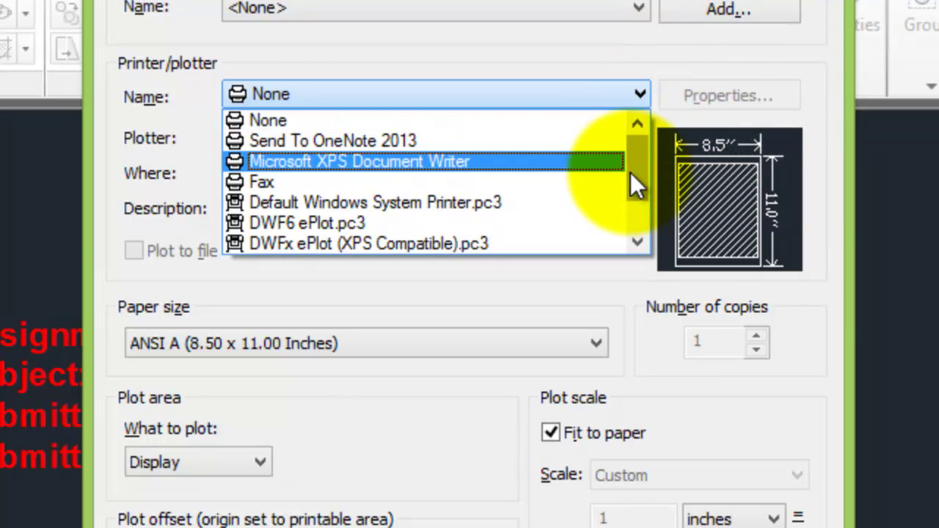
drag(633, 173, 636, 211)
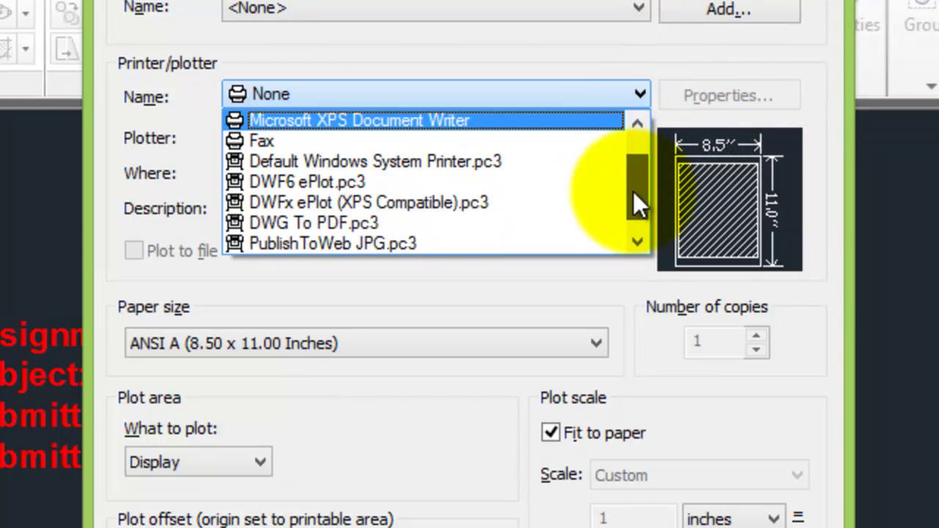
click(391, 199)
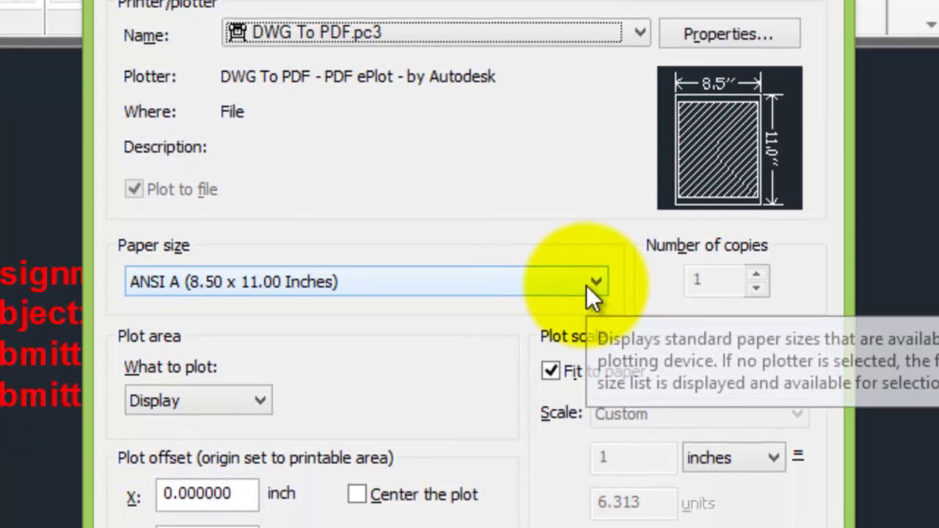
- Open the Paper size list and scroll to the ISO A4 (297.00 x 210.00 MM) entry
click(591, 130)
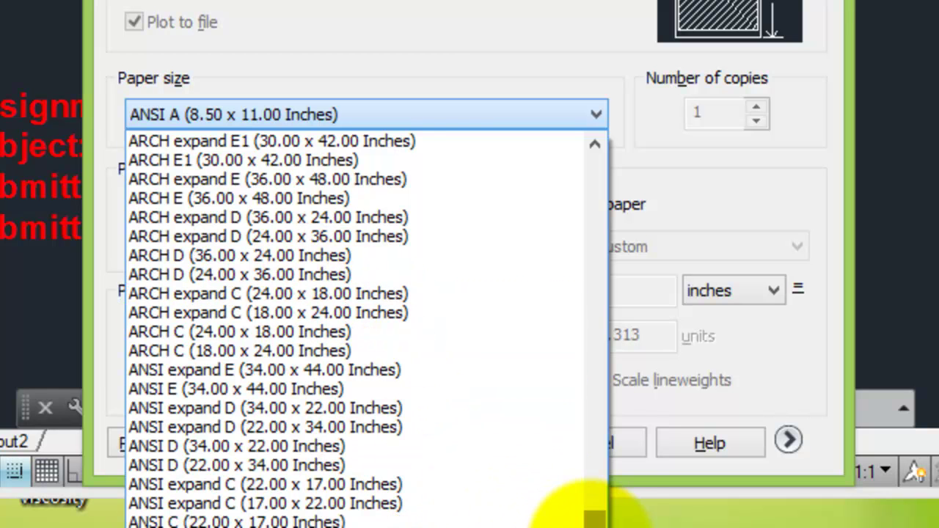
scroll(596, 512, up, 2)
mouse_move(597, 517)
mouse_down()
mouse_move(571, 395)
mouse_move(601, 432)
mouse_move(601, 451)
mouse_up()
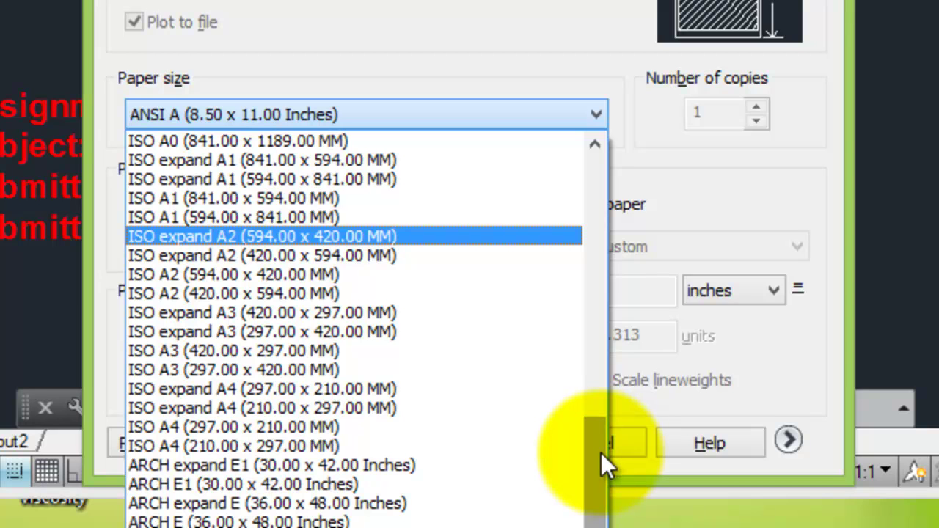
drag(600, 453, 601, 469)
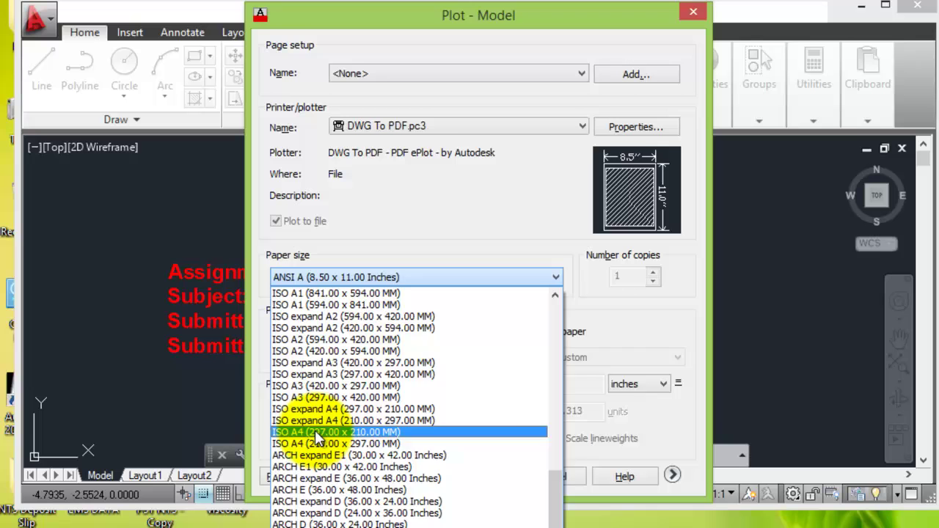
- Select ISO A4 paper and set a Window plot area framing the red text and rectangle
click(237, 390)
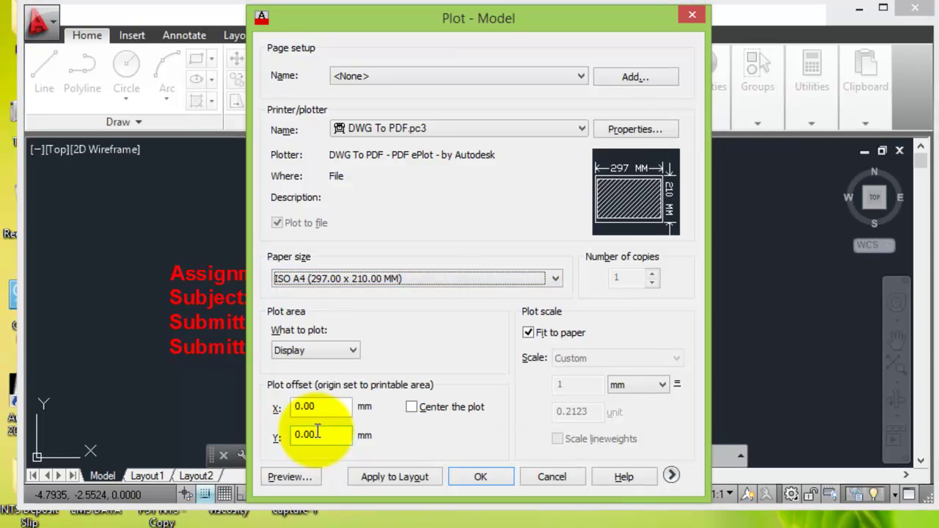
click(351, 350)
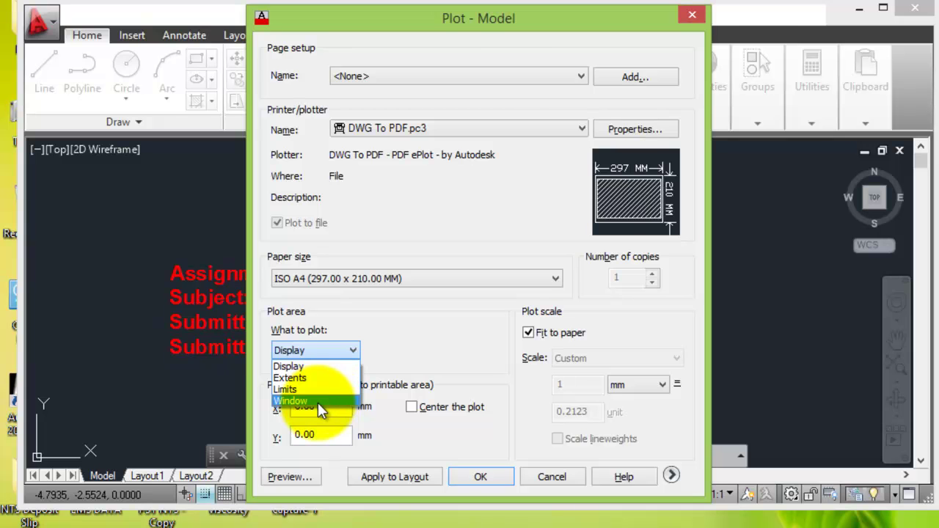
click(319, 401)
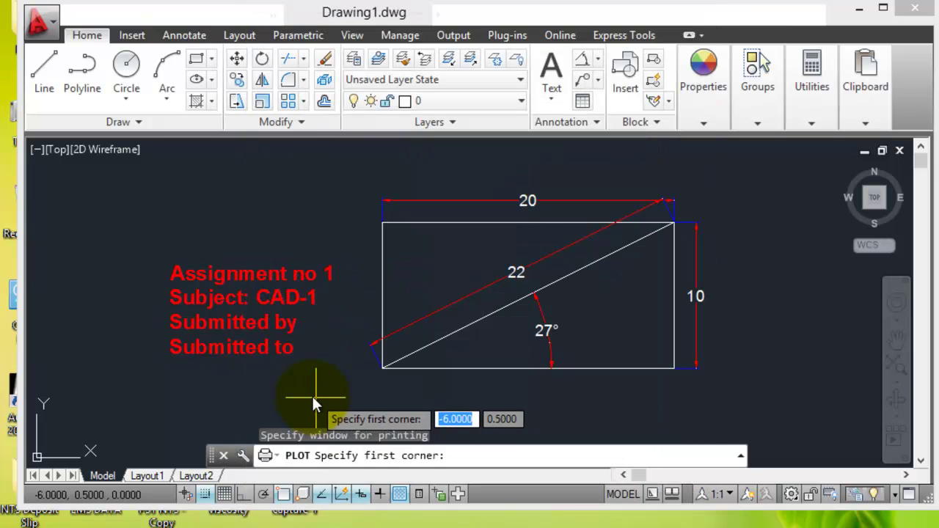
click(147, 170)
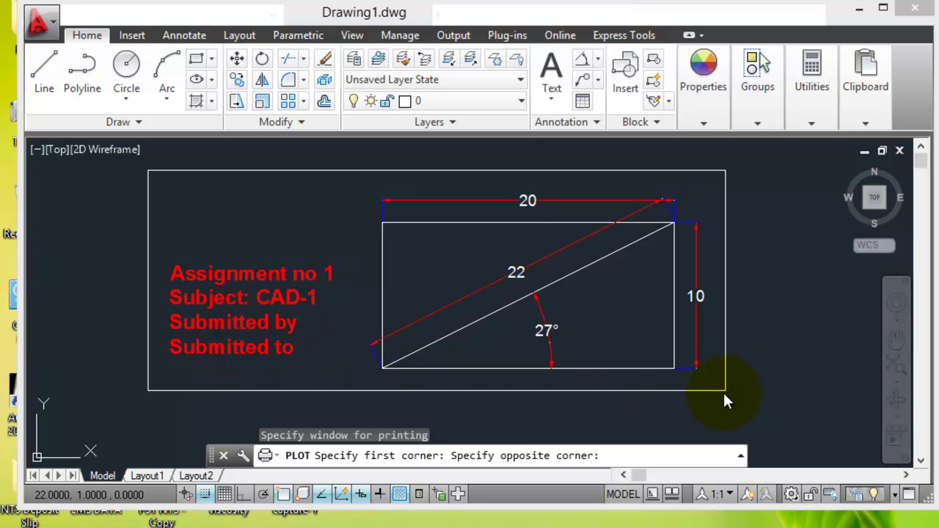
click(723, 393)
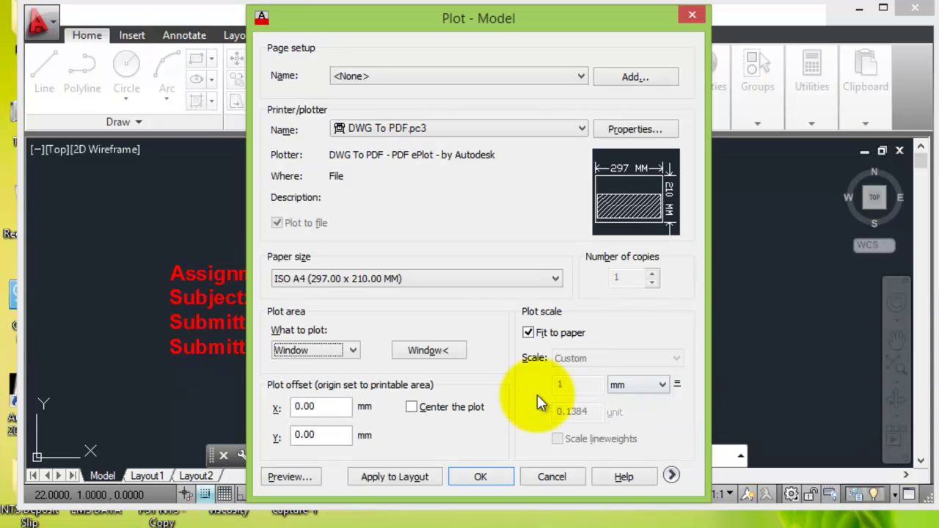
- Turn on Center the plot and preview the drawing fitted on the A4 sheet
click(413, 403)
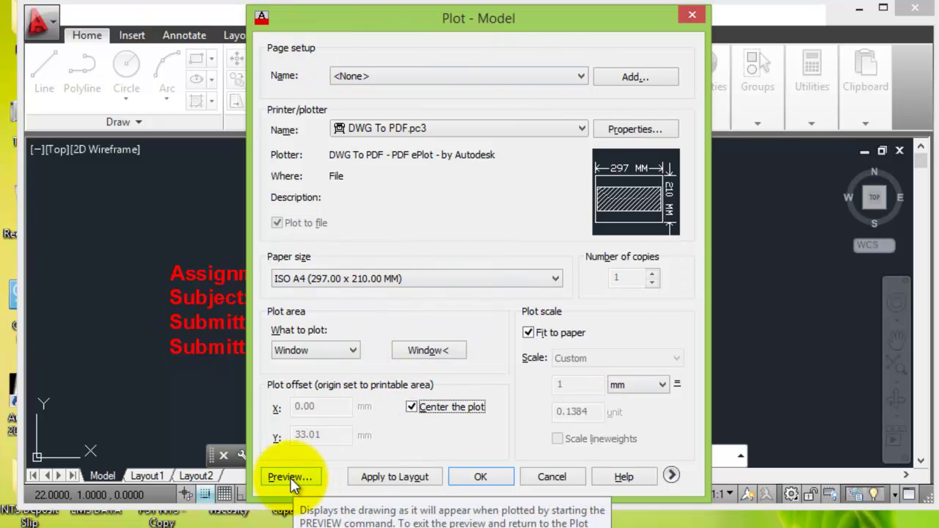
drag(352, 17, 370, 1)
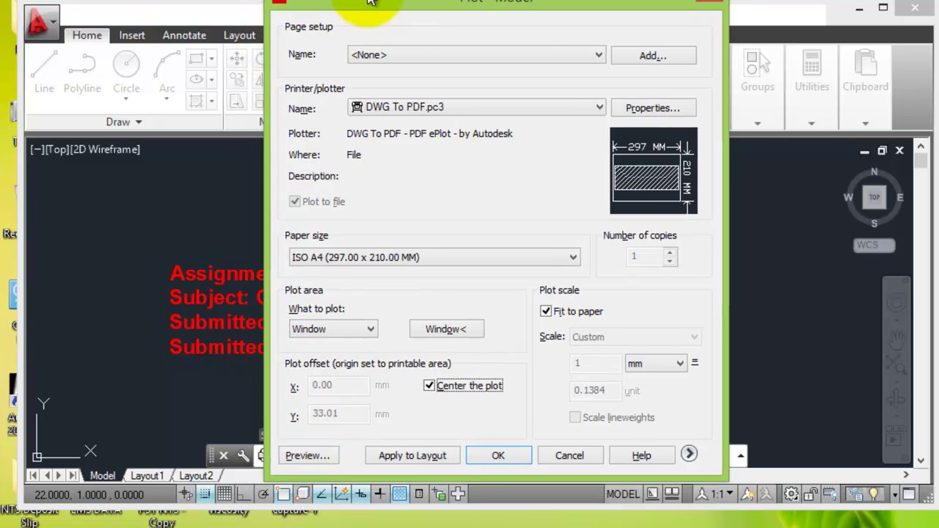
click(311, 460)
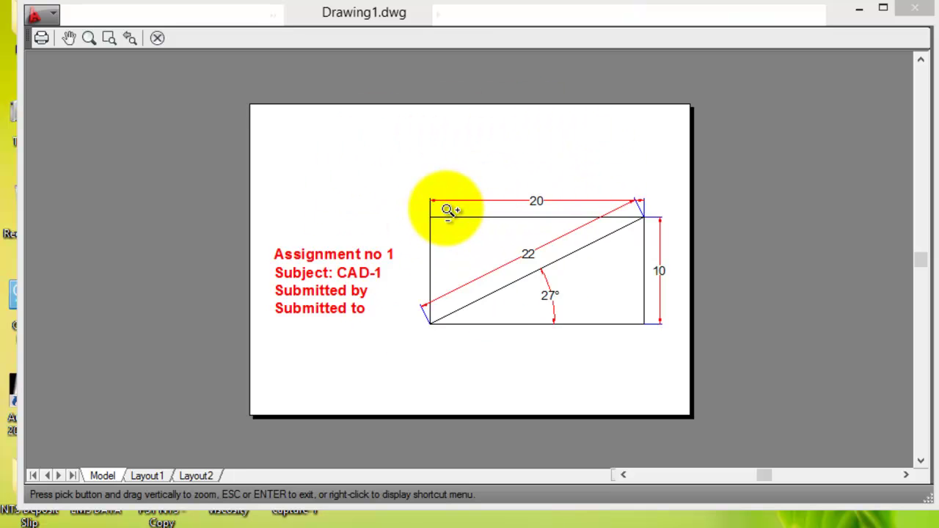
key(Escape)
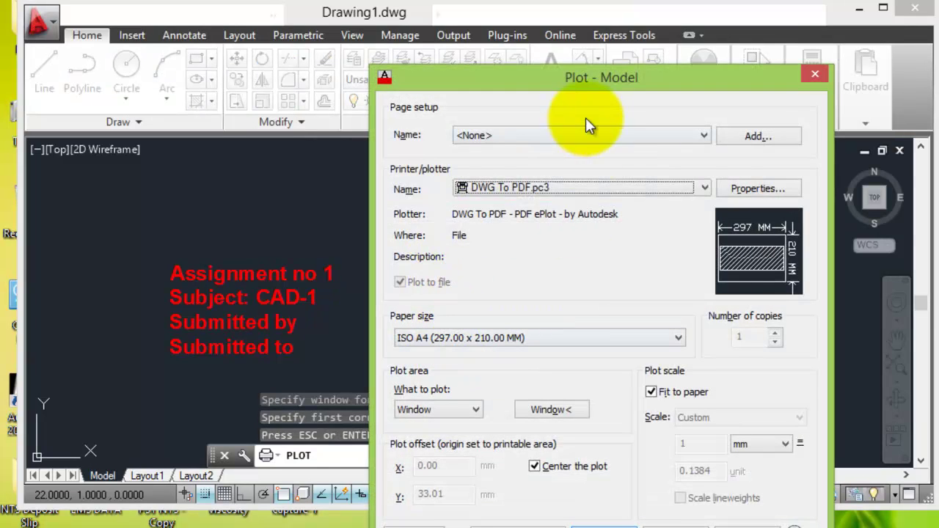
- Accept the plot settings and name the PDF 'Assignment 01', saved to the Desktop
drag(542, 75, 413, 0)
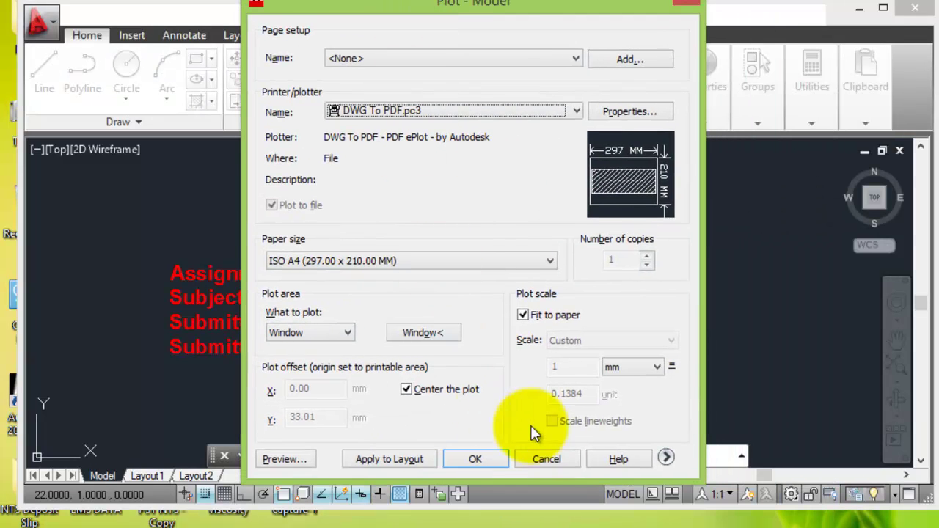
click(499, 456)
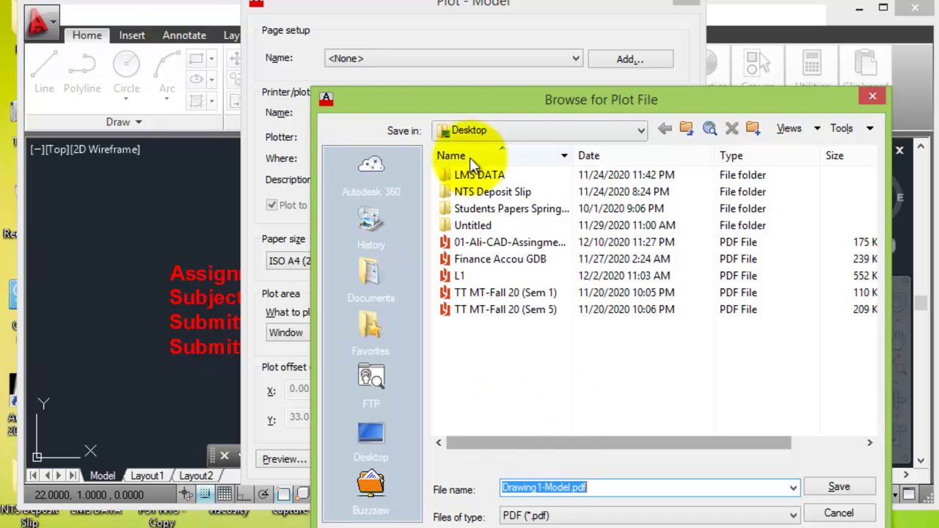
drag(448, 100, 381, 6)
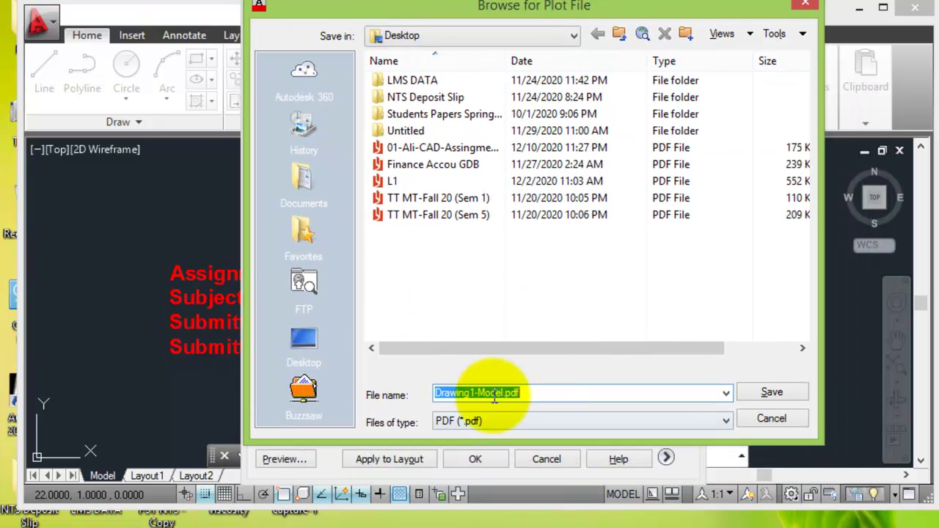
drag(505, 394, 424, 396)
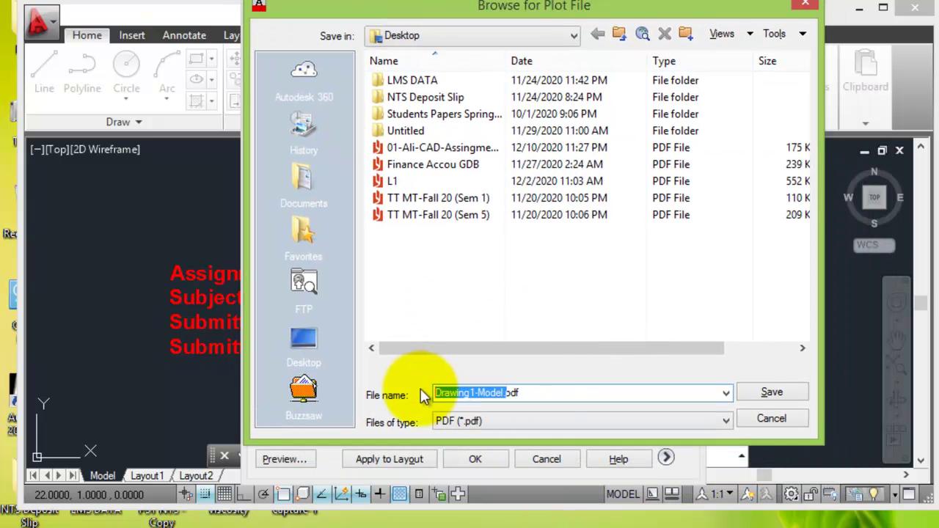
text(Assignment 01)
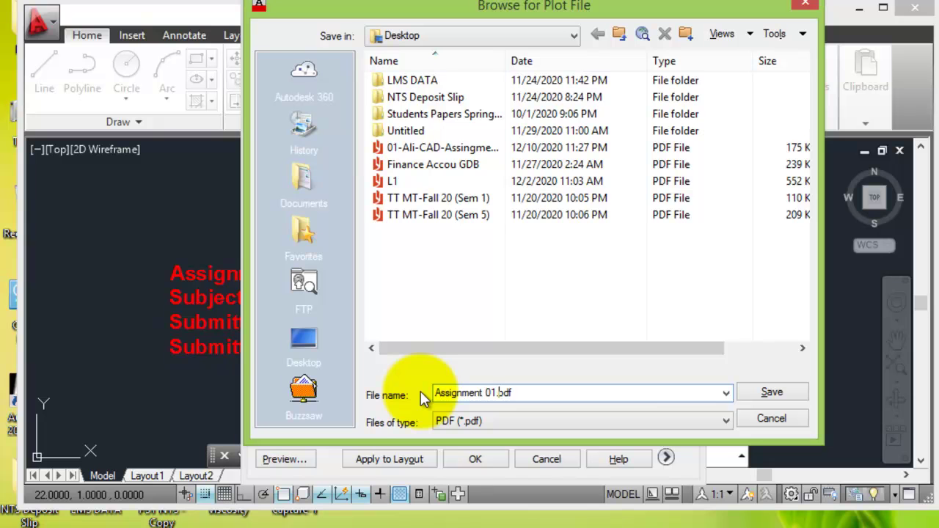
click(572, 37)
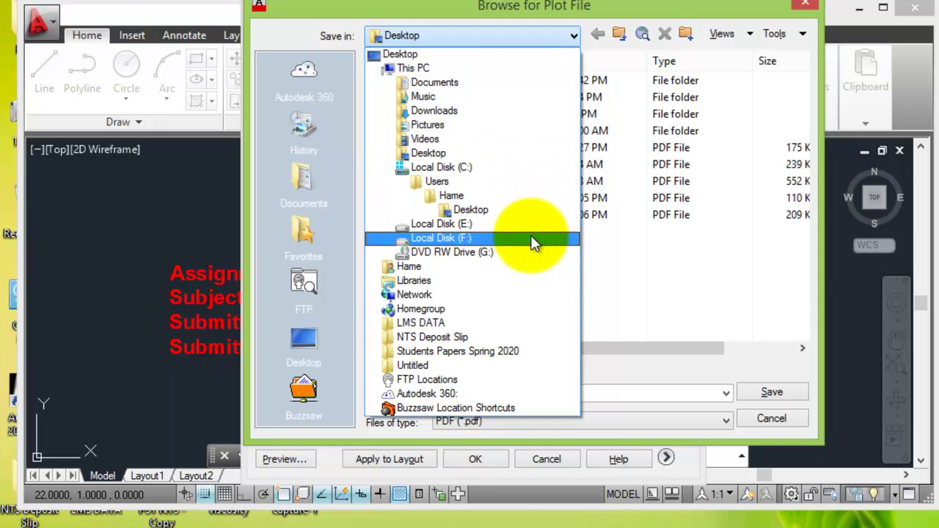
click(450, 149)
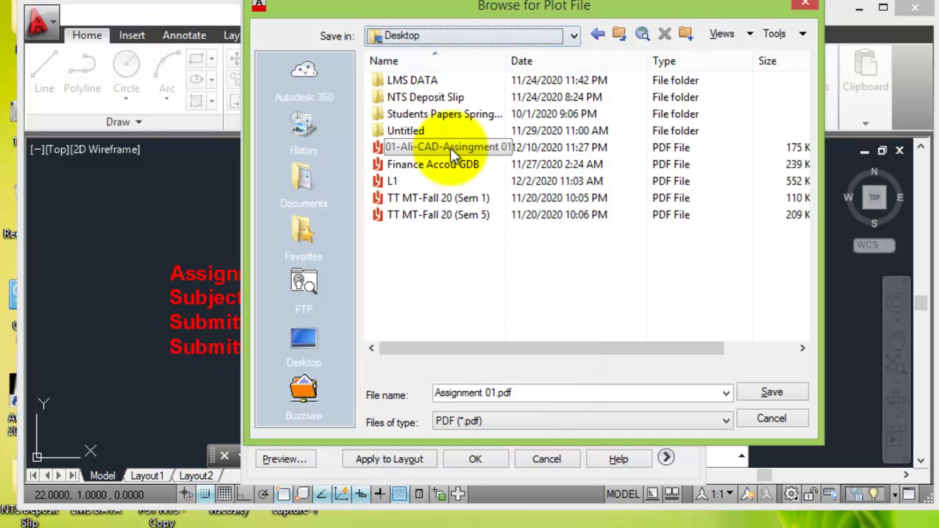
- Save the Assignment 01 PDF, then set up a new plot using DWG To PDF.pc3
click(774, 393)
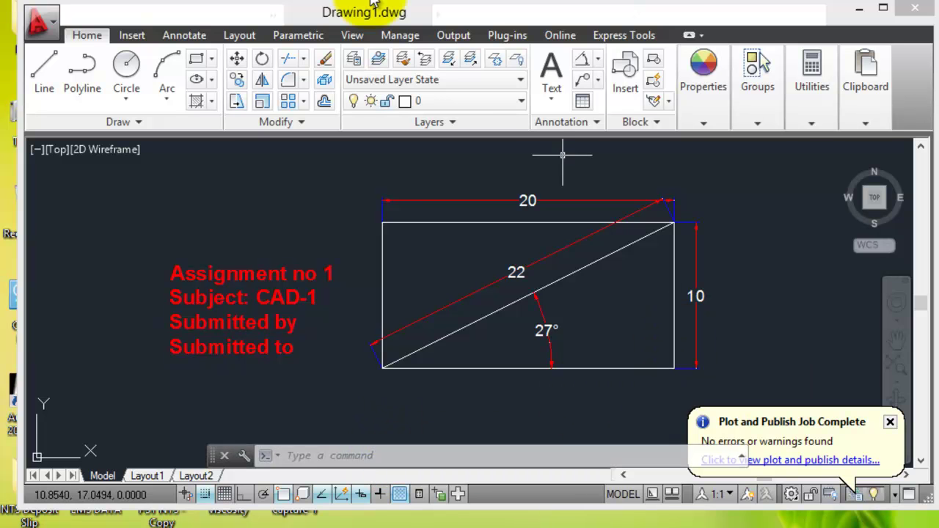
key(ctrl+p)
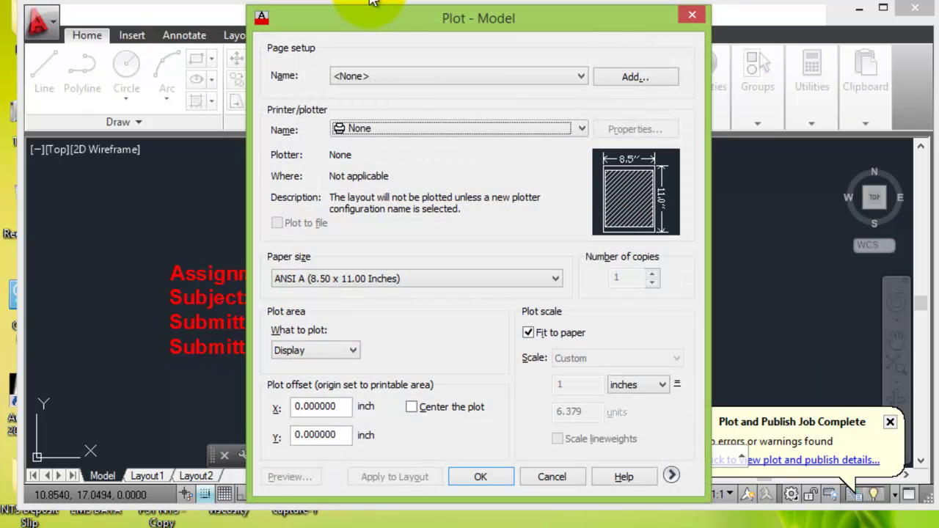
drag(372, 17, 386, 0)
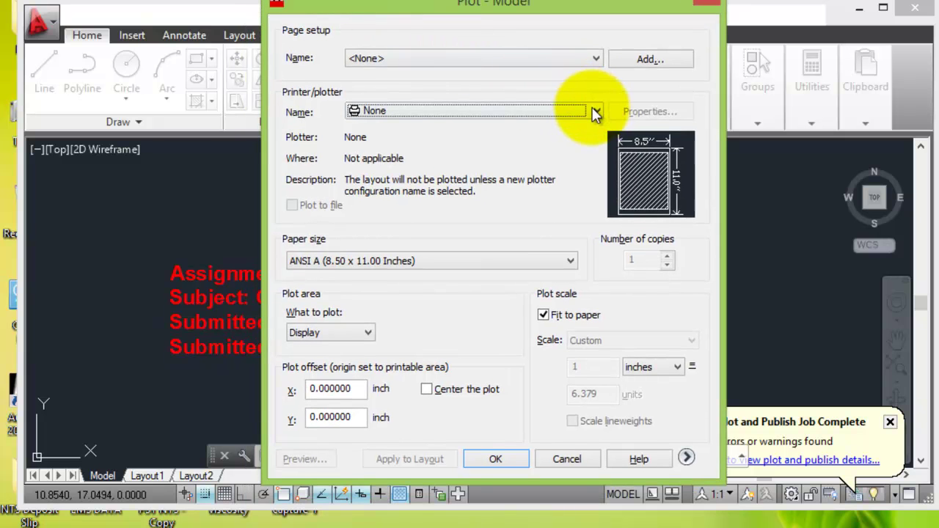
click(595, 112)
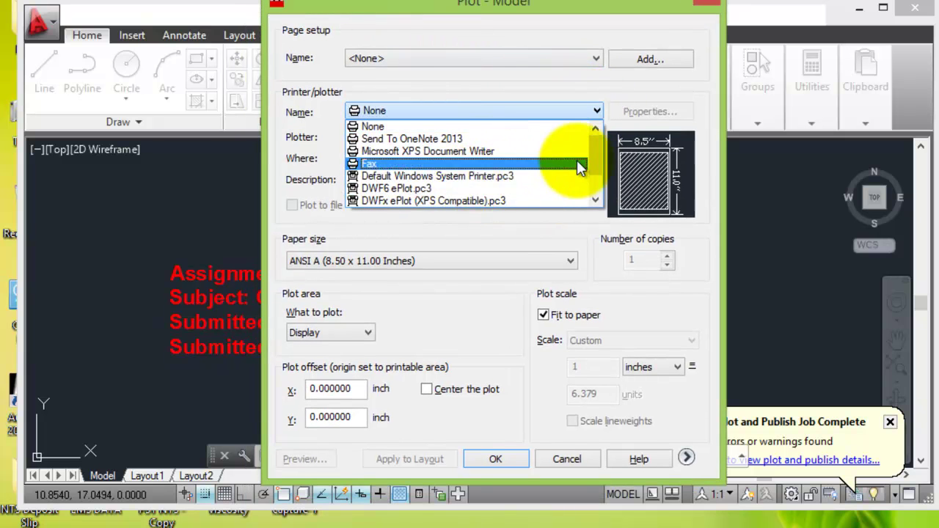
scroll(594, 163, down, 1)
click(492, 188)
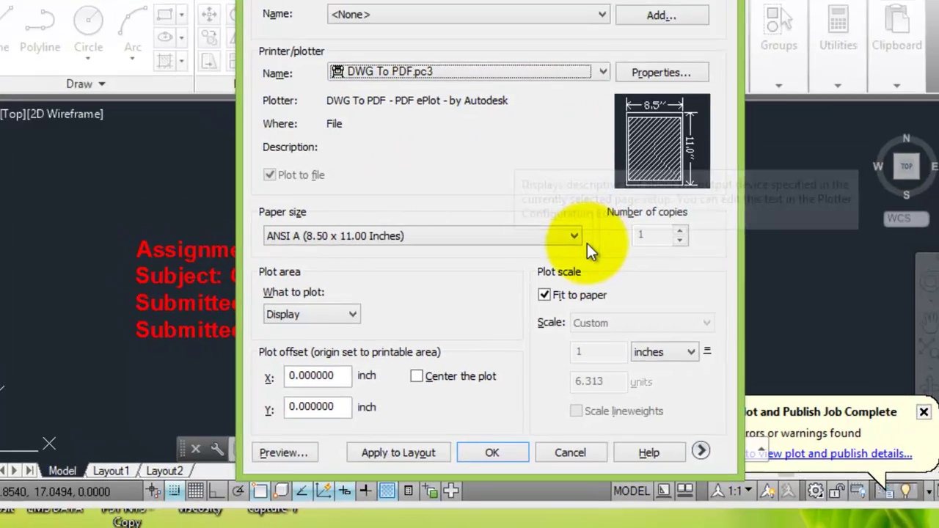
- Set ISO A4 paper, plot Extents, centre the plot, and preview it
click(570, 260)
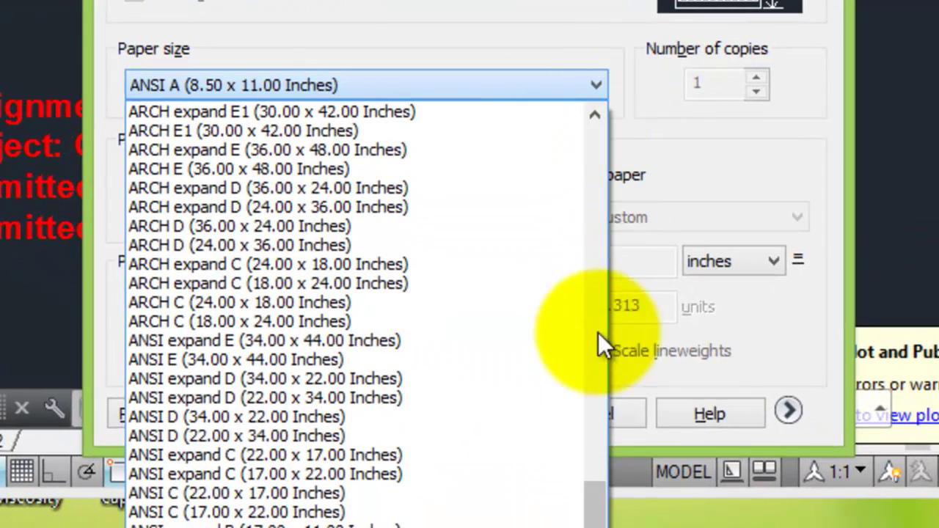
mouse_move(598, 502)
mouse_down()
mouse_move(616, 372)
mouse_move(615, 404)
mouse_up()
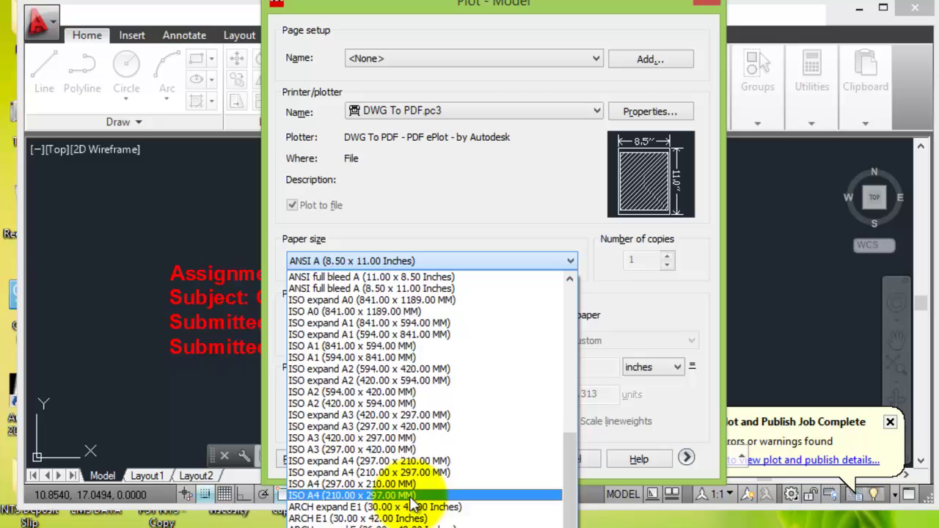
click(415, 497)
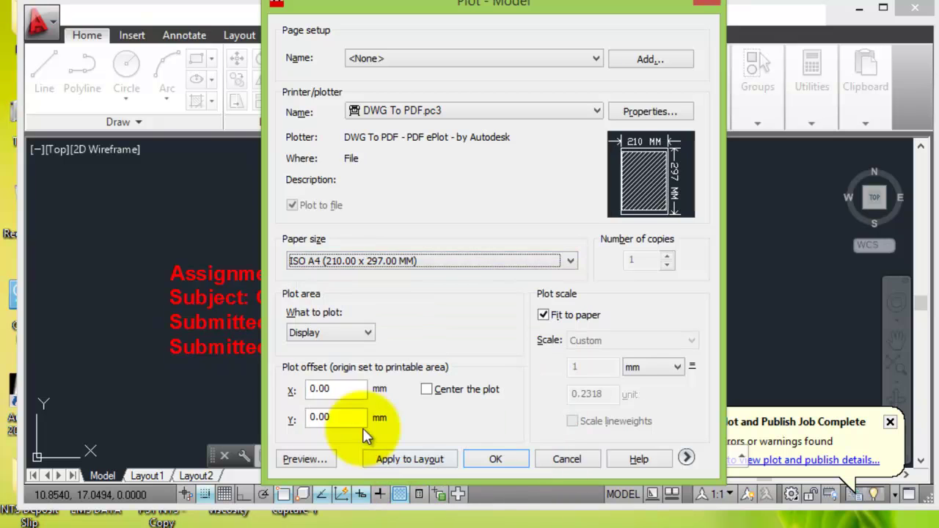
click(358, 333)
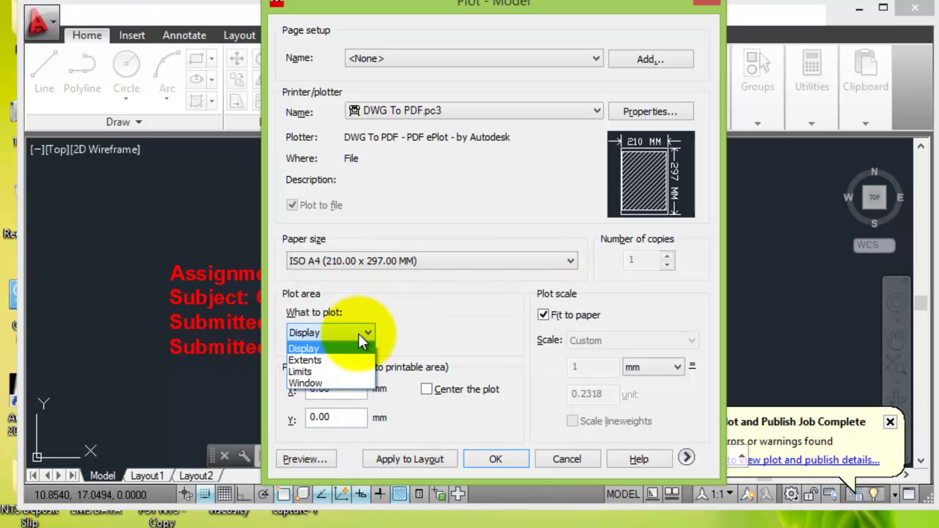
click(327, 361)
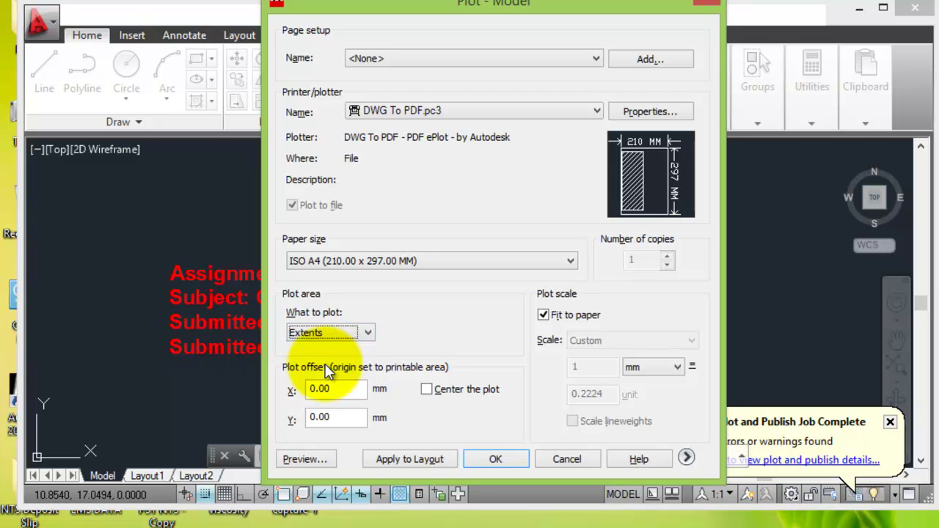
click(428, 390)
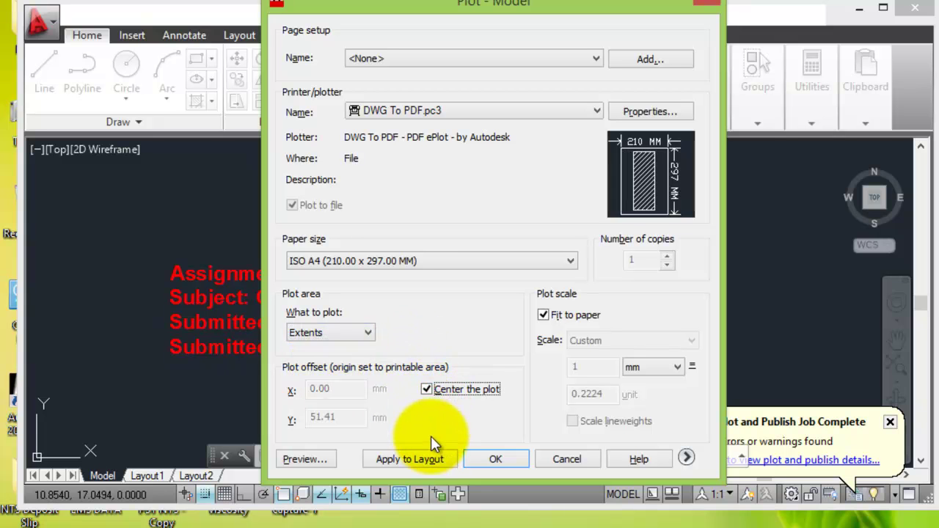
click(304, 459)
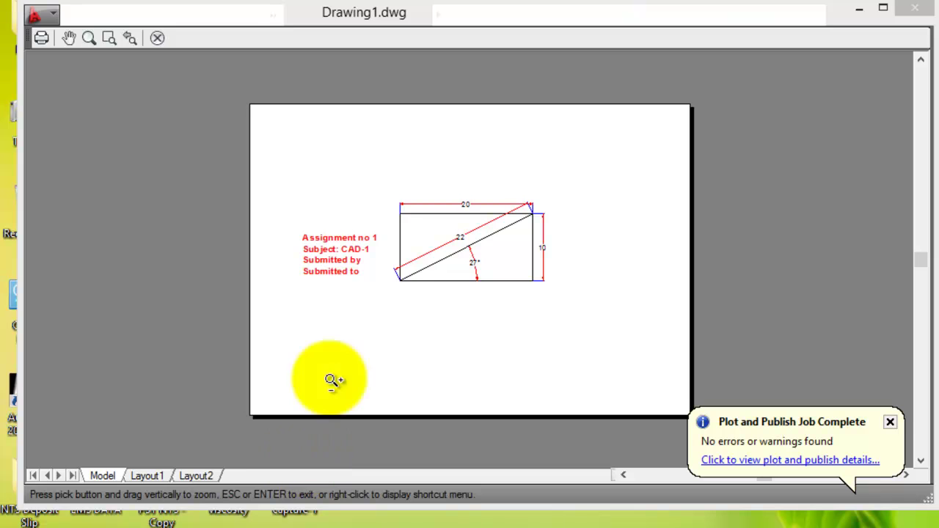
key(Escape)
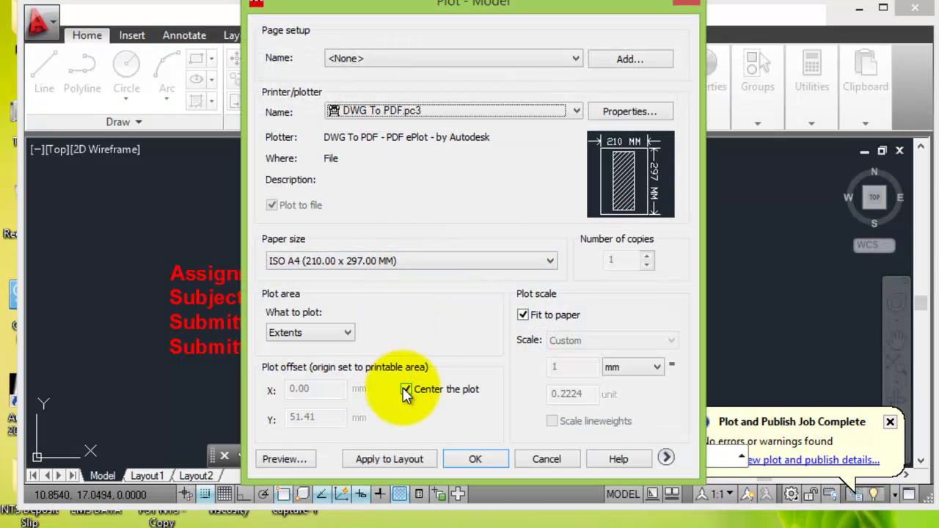
- Change the plot area to a centred Window around the red text and rectangle
click(406, 391)
click(347, 334)
click(294, 380)
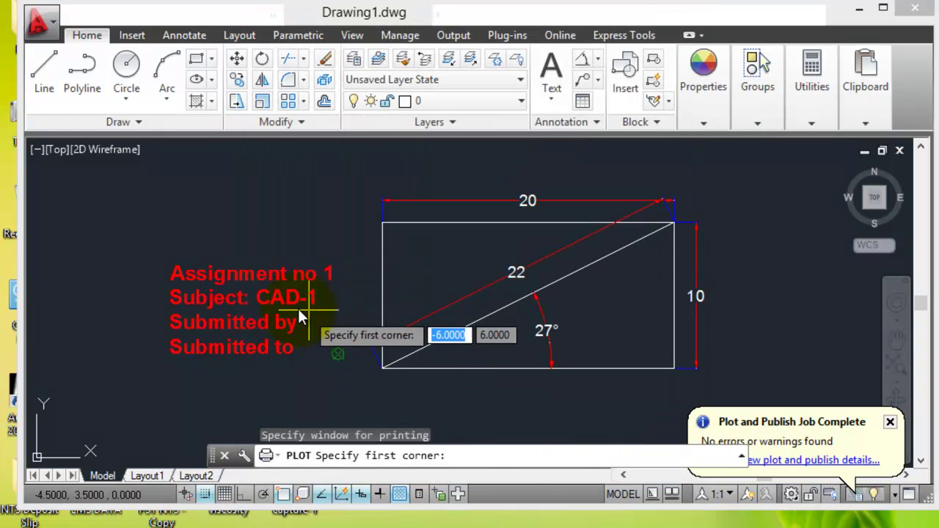
click(155, 178)
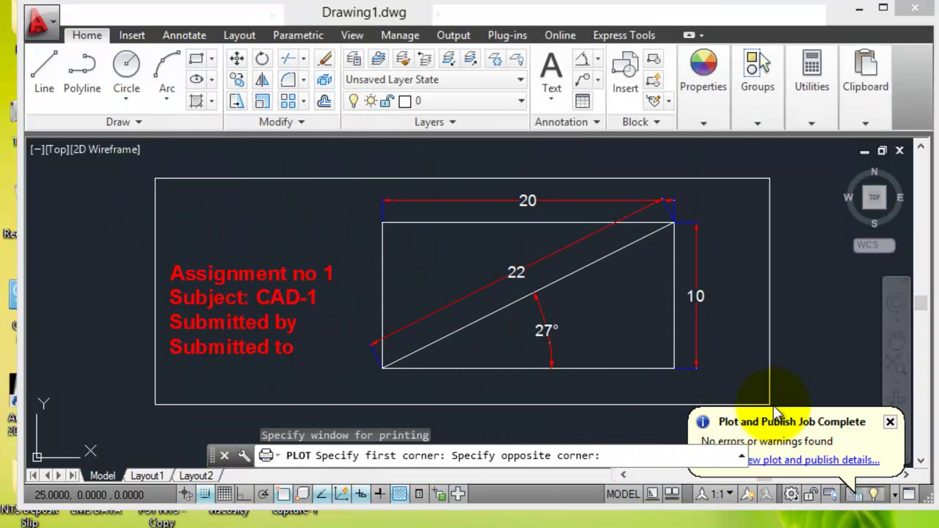
click(737, 408)
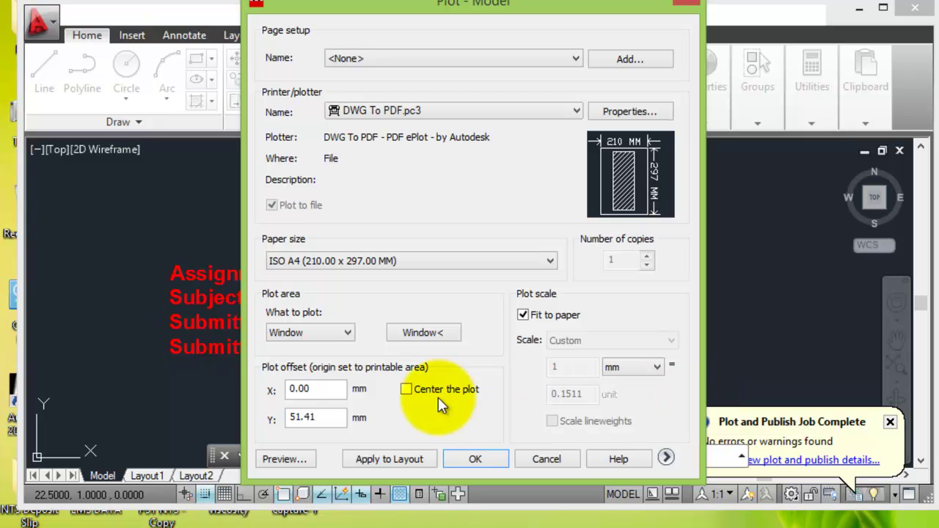
click(408, 388)
- Preview the windowed plot and save it as Drawing1-Model.pdf
click(286, 459)
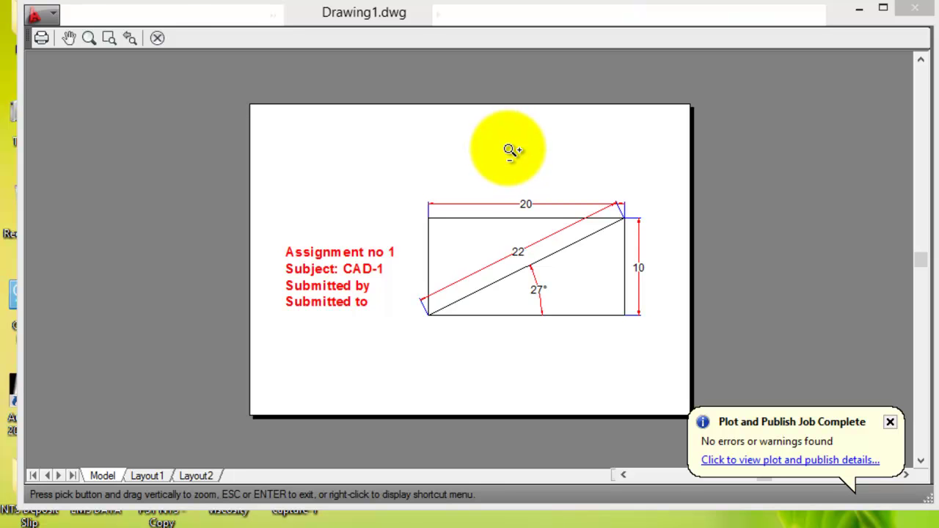
click(40, 37)
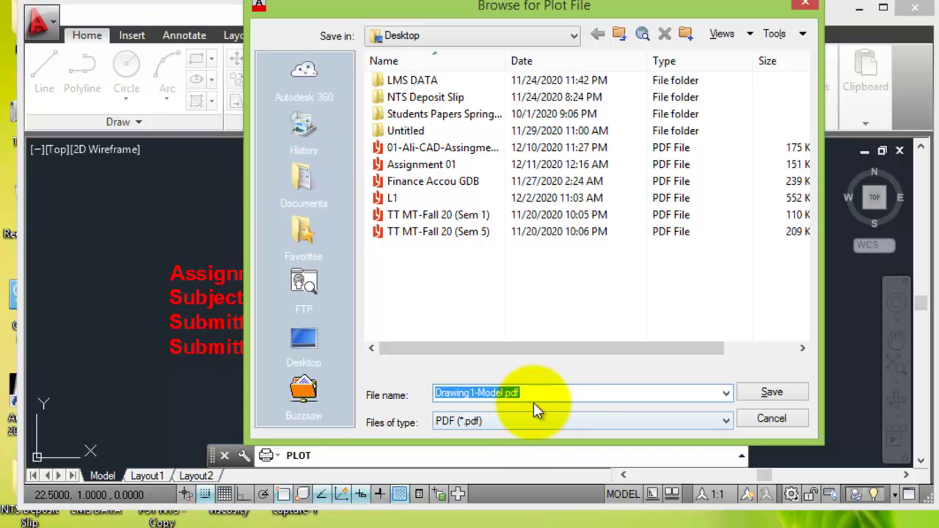
click(804, 6)
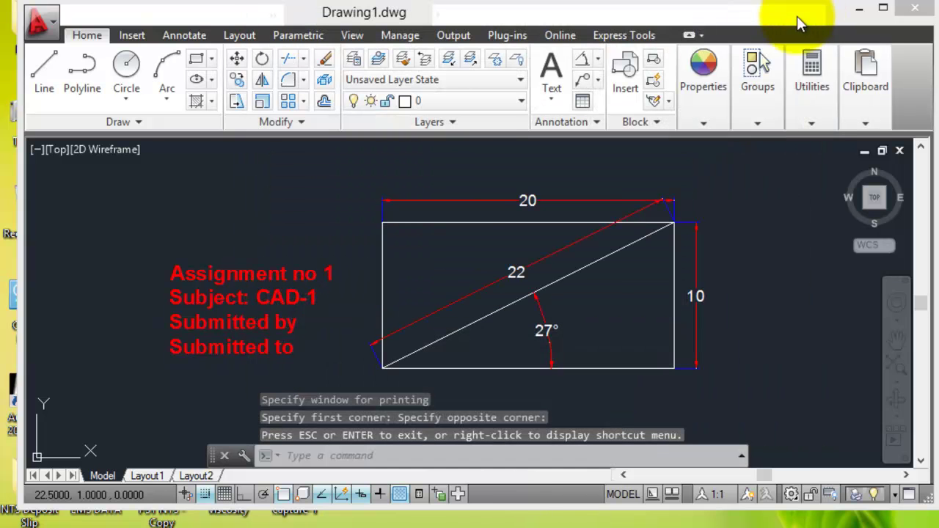
- Export a Window around the red text and rectangle to Drawing1.pdf via Export > PDF
click(54, 26)
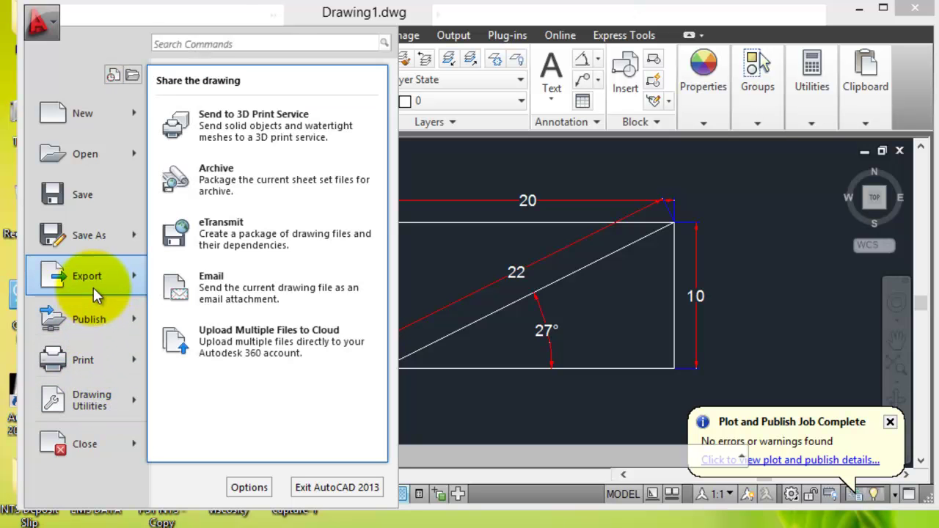
mouse_move(87, 276)
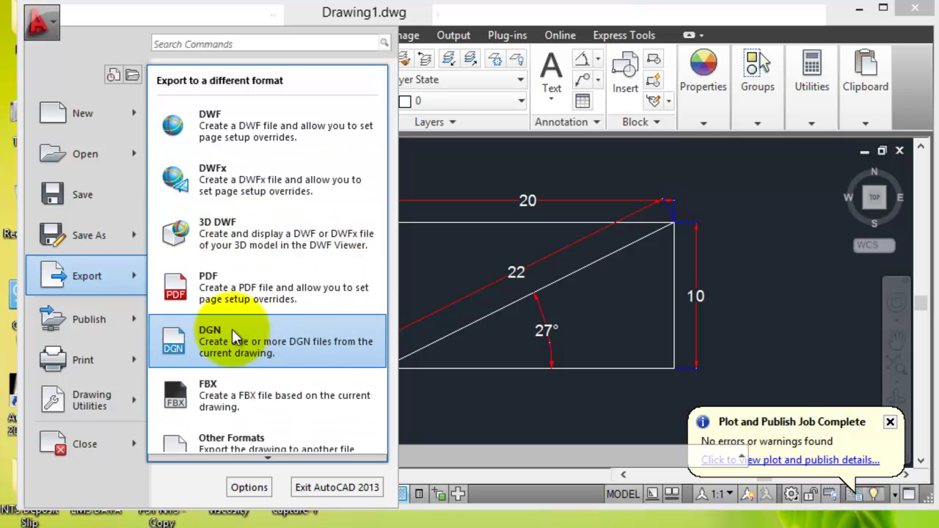
click(205, 283)
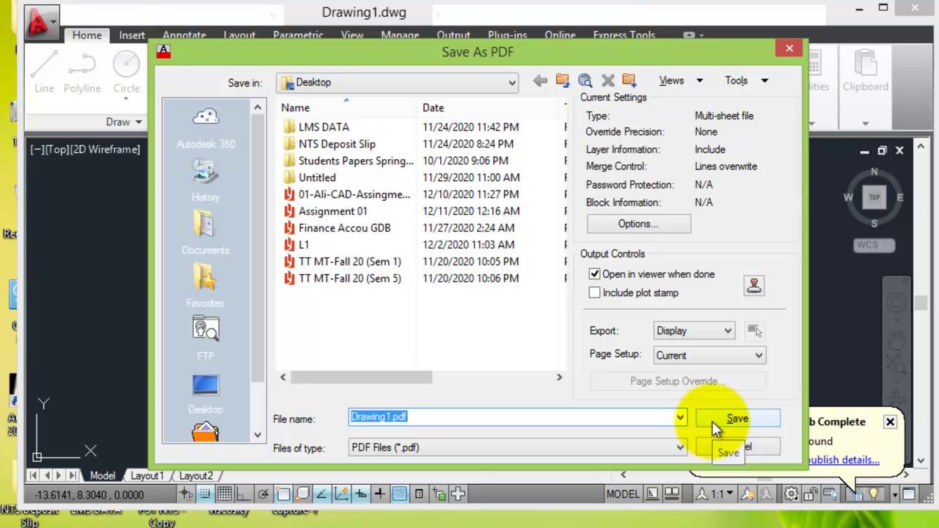
click(728, 331)
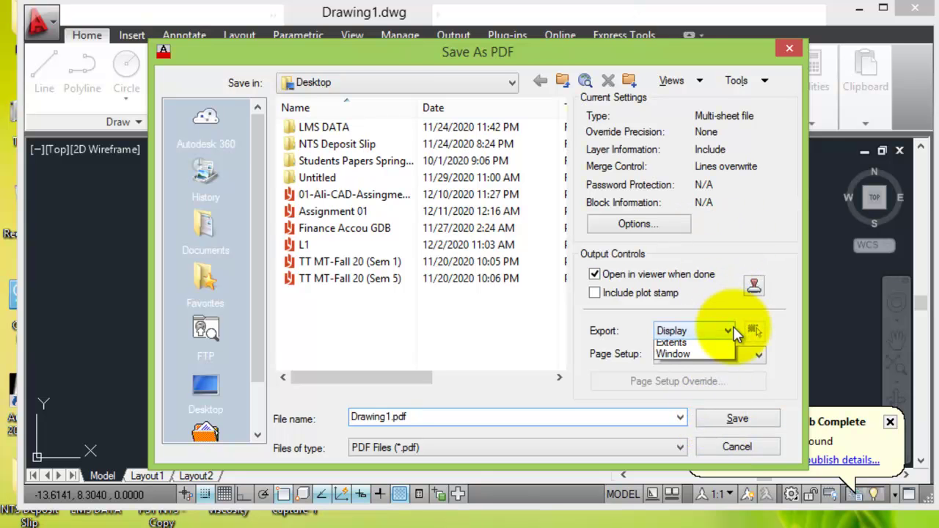
click(701, 368)
click(148, 179)
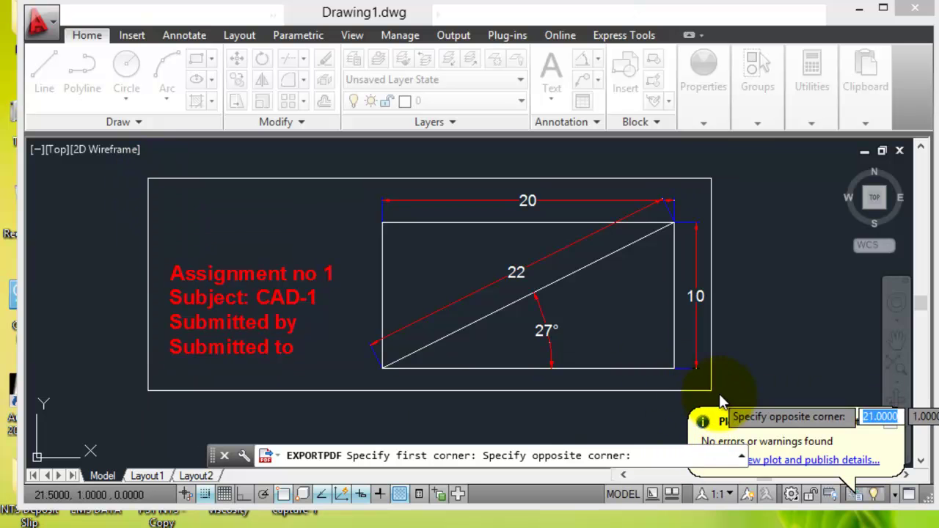
click(719, 395)
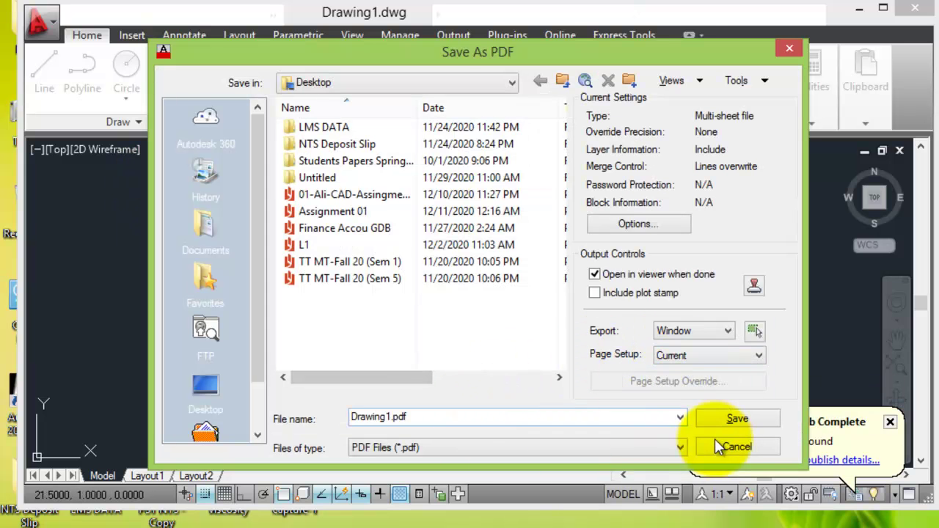
click(736, 418)
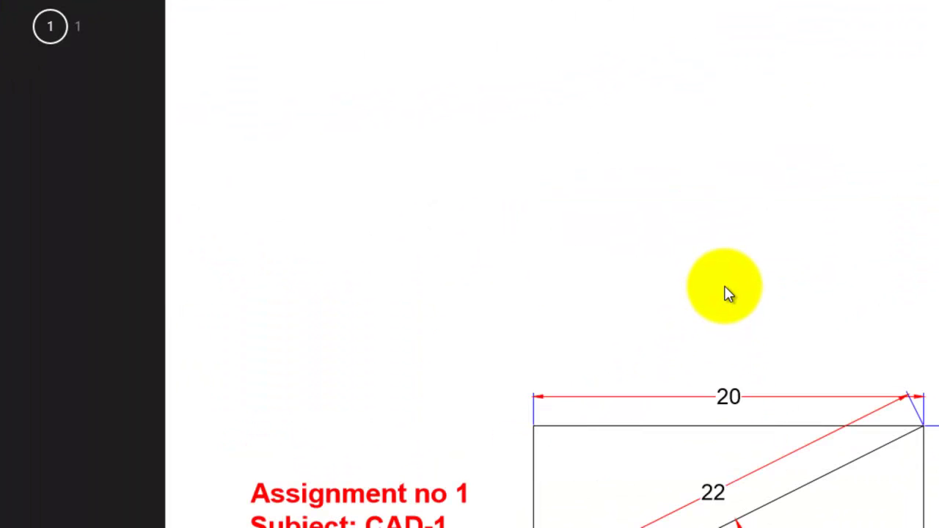
- Return from the PDF viewer, switch to AutoCAD Classic, and close Tool Palettes and the Orbit toolbar
click(930, 4)
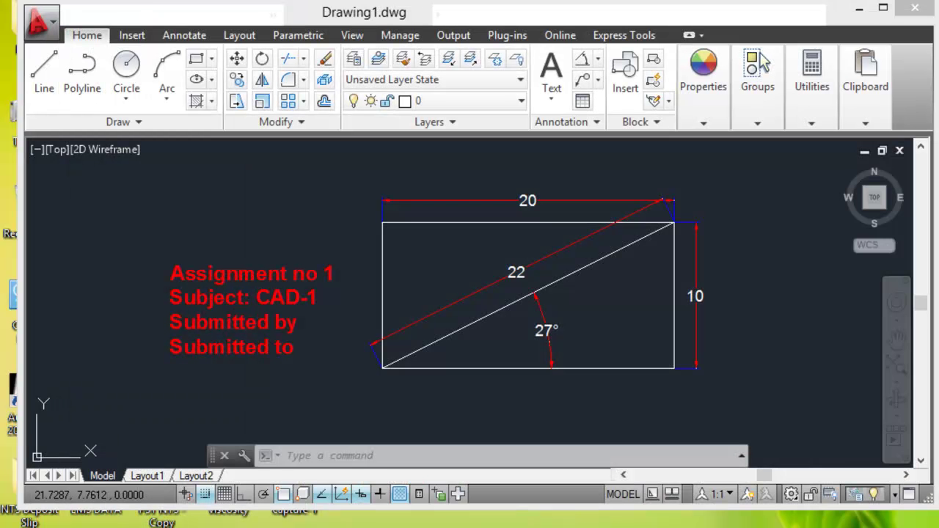
click(792, 494)
click(832, 393)
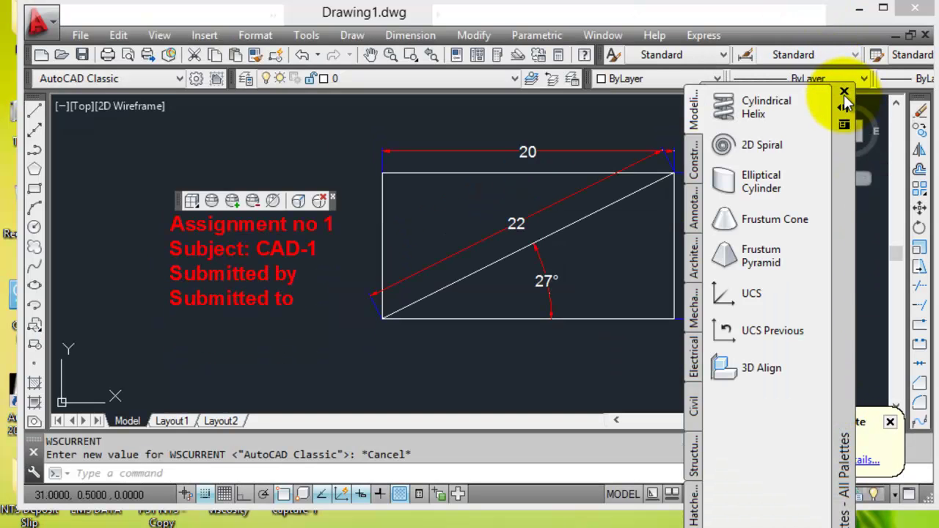
click(845, 93)
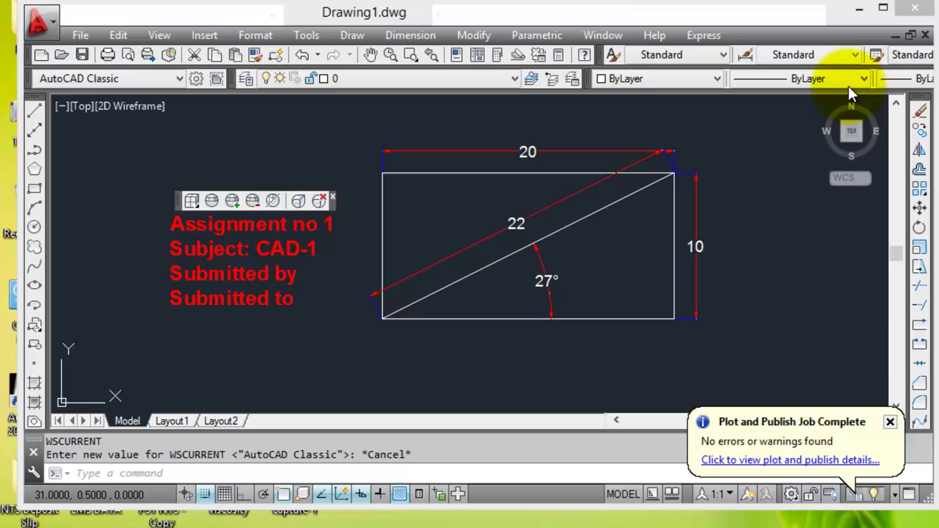
click(333, 197)
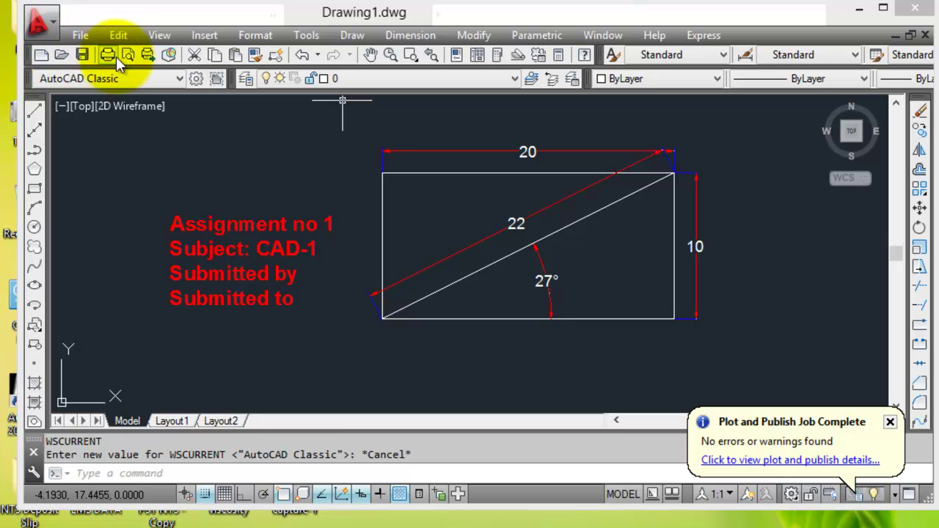
click(82, 35)
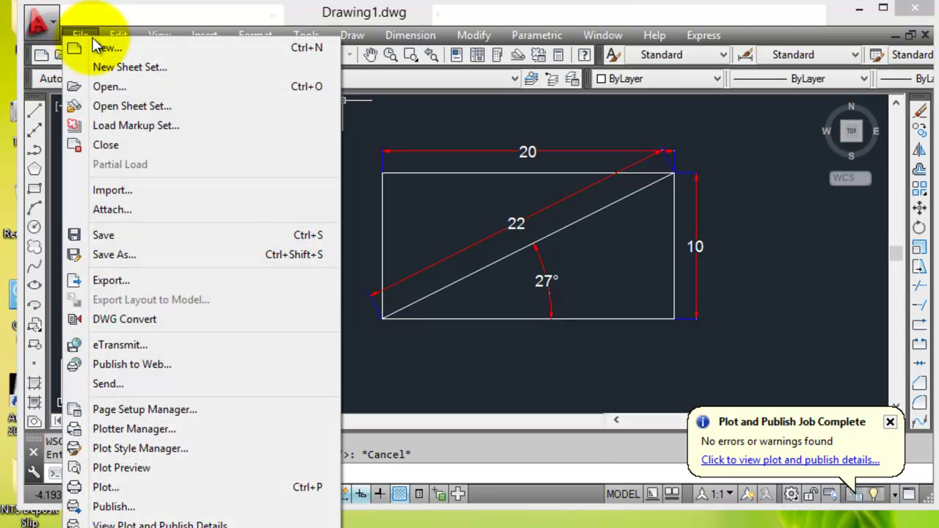
click(119, 486)
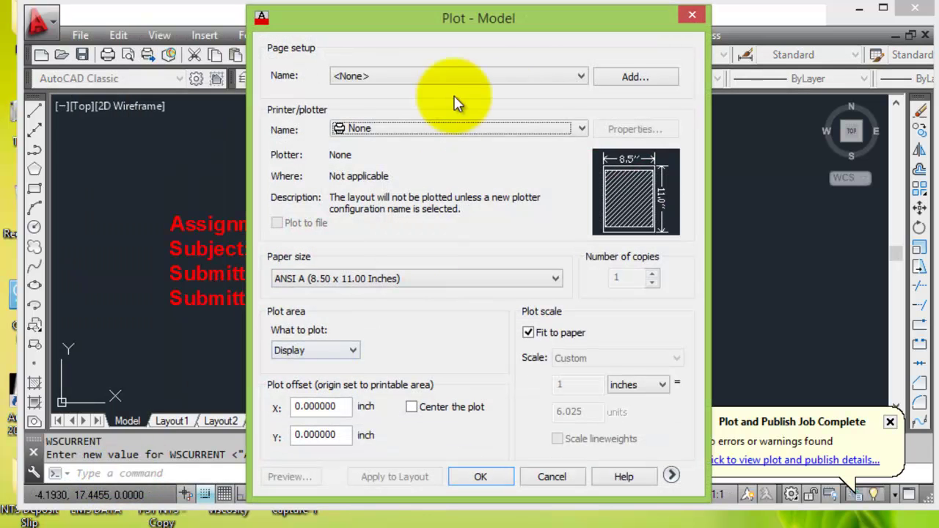
click(691, 17)
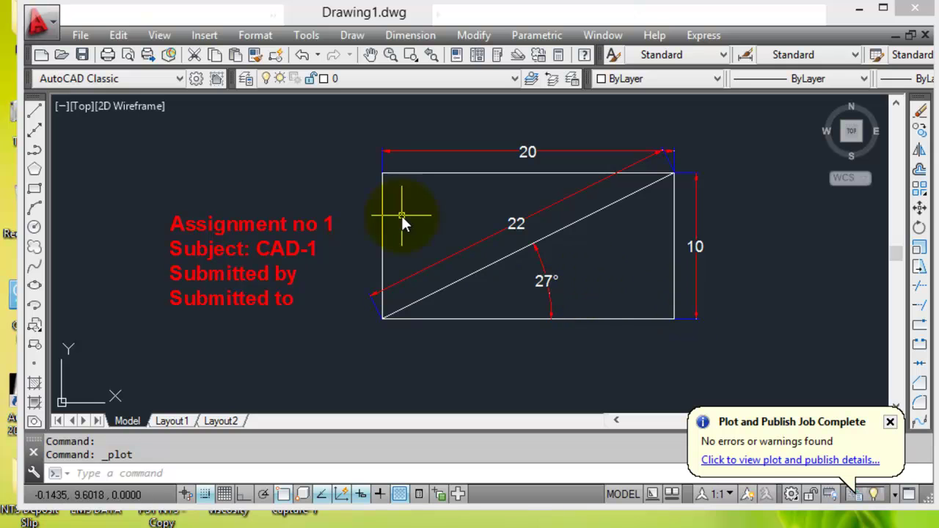